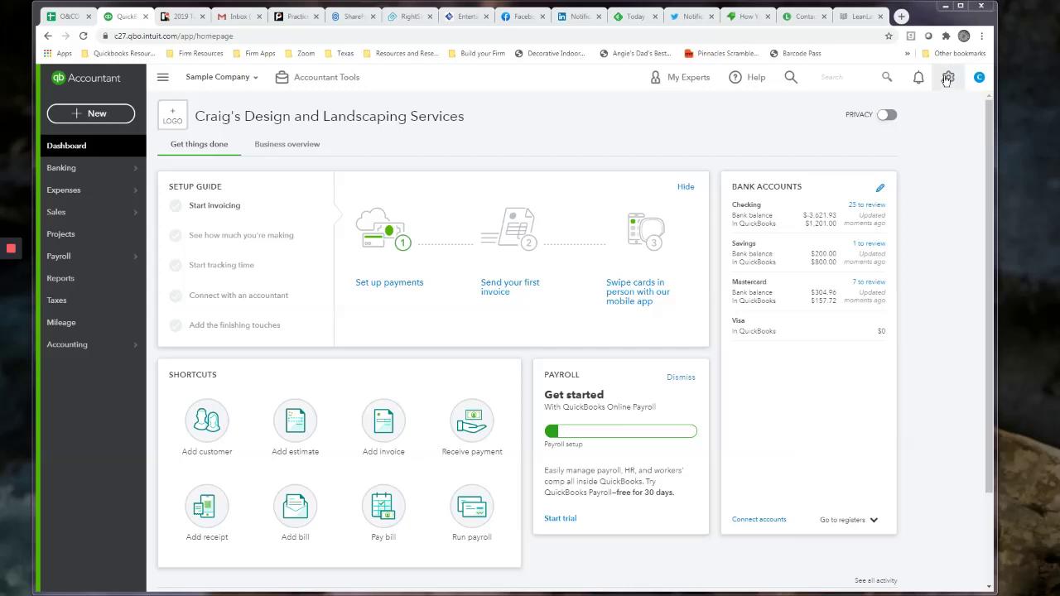
Open the Advanced tab of Account and Settings from the gear menu.
{"action": "left_click", "coordinate": [950, 79]}
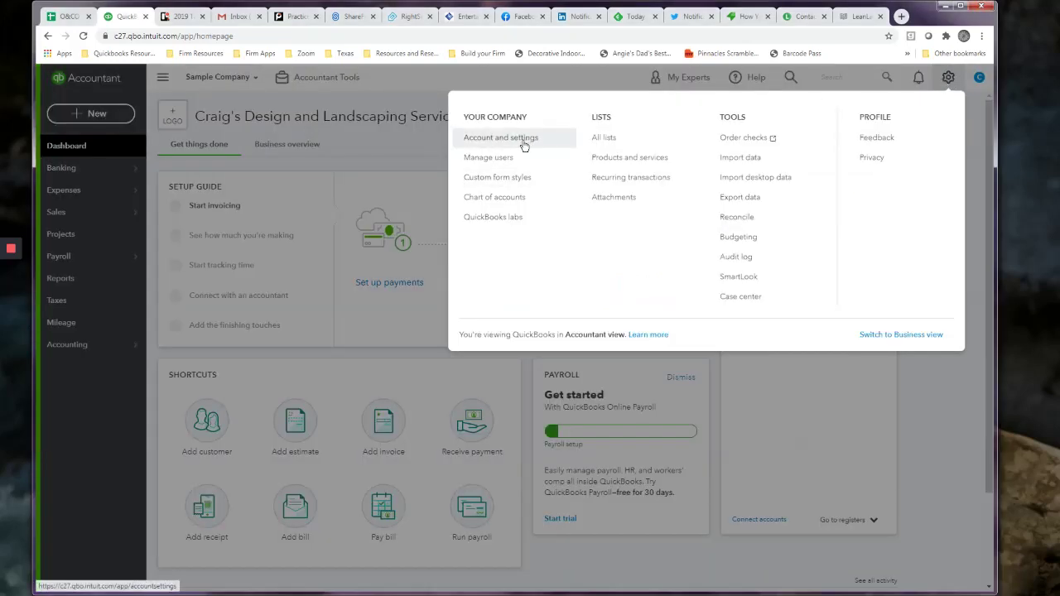
{"action": "left_click", "coordinate": [497, 141]}
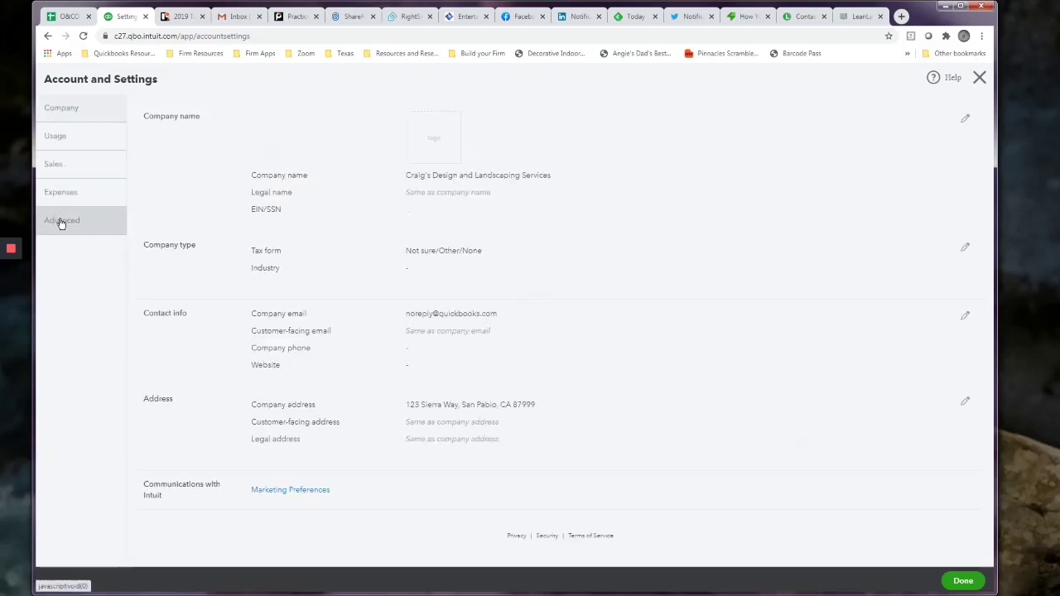
{"action": "left_click", "coordinate": [61, 224]}
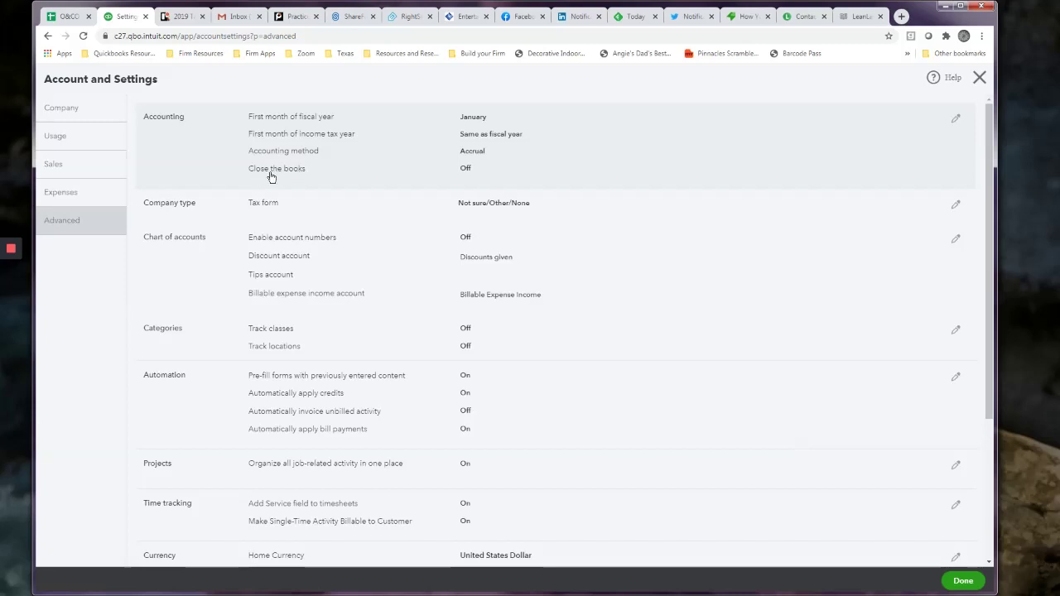
Switch on Close the books in Accounting settings with closing date 12/31/2019.
{"action": "left_click", "coordinate": [469, 171]}
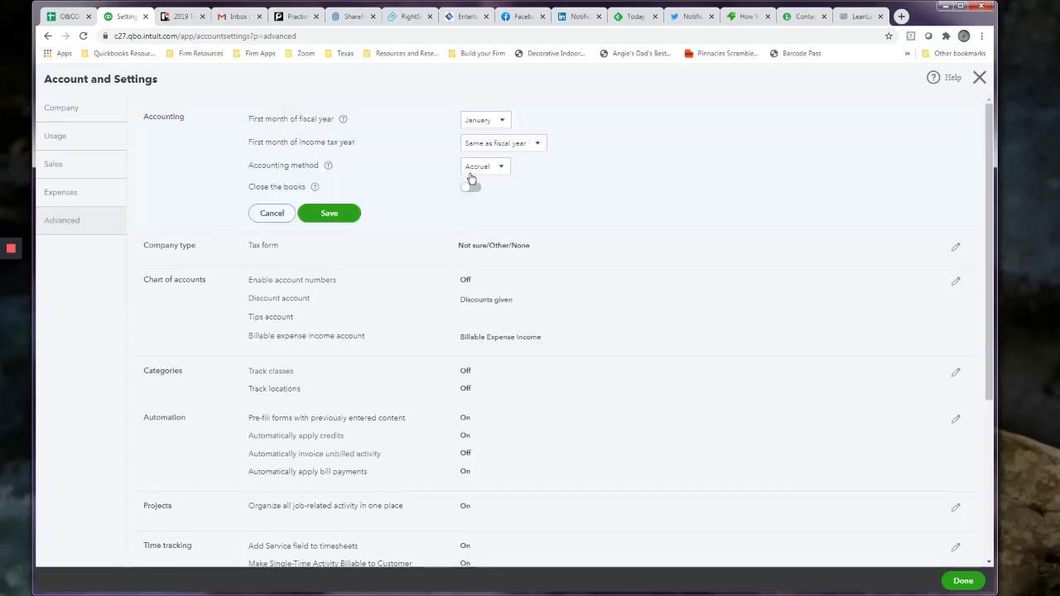
{"action": "left_click", "coordinate": [468, 187]}
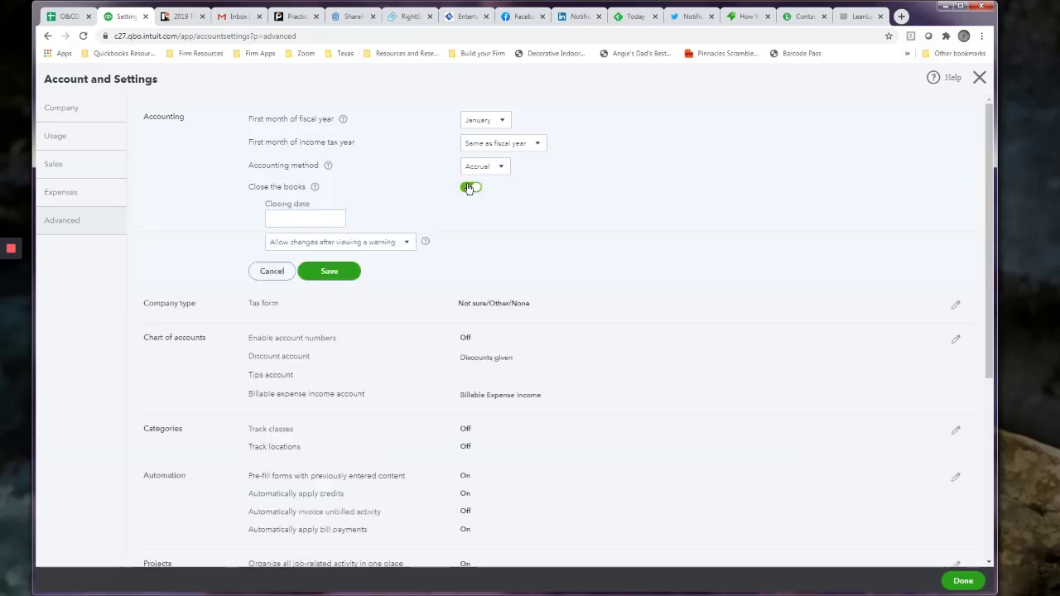
{"action": "left_click", "coordinate": [339, 217]}
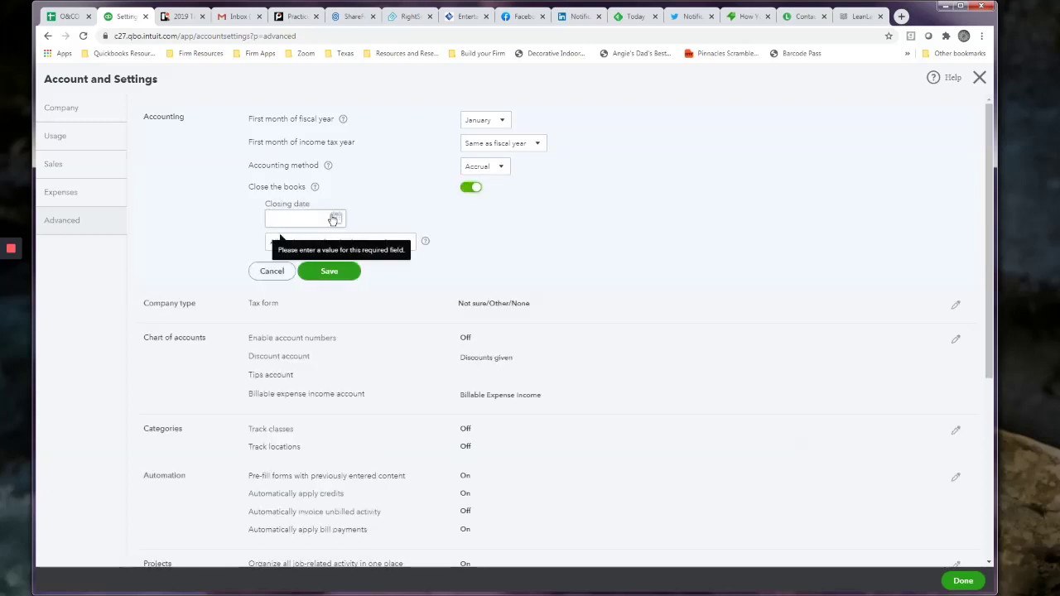
{"action": "left_click", "coordinate": [317, 215]}
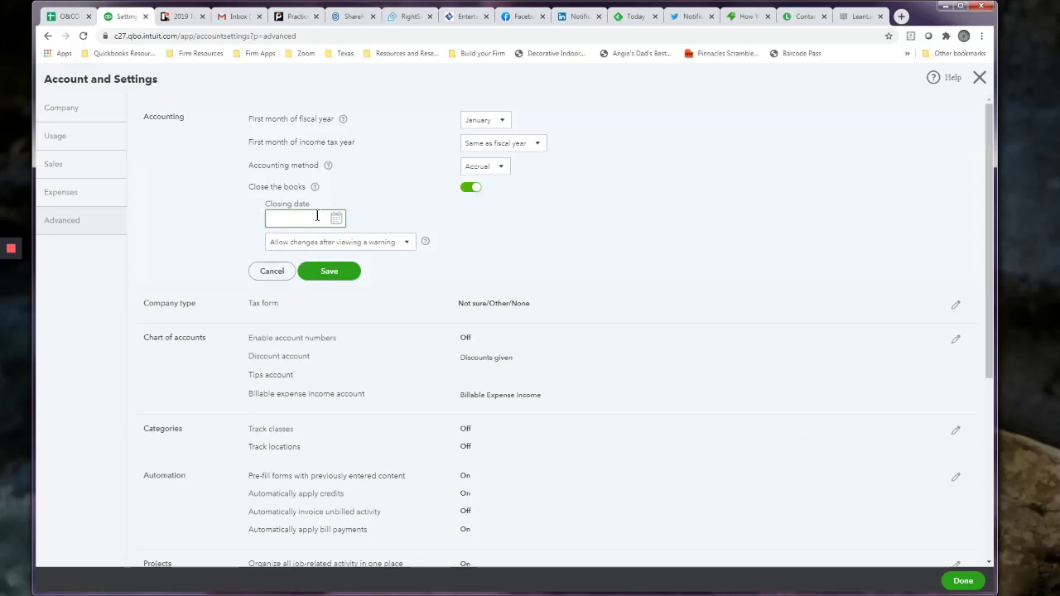
{"action": "type", "text": "12312019"}
{"action": "key", "text": "Tab"}
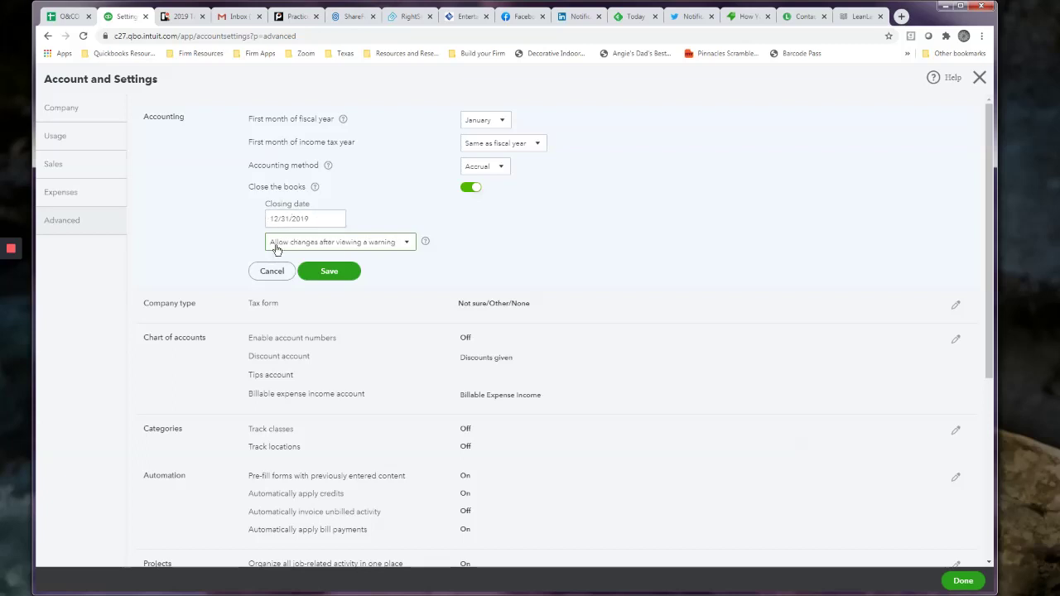
Set pre-closing-date changes to 'Allow changes after viewing a warning and entering password'.
{"action": "left_click", "coordinate": [406, 242]}
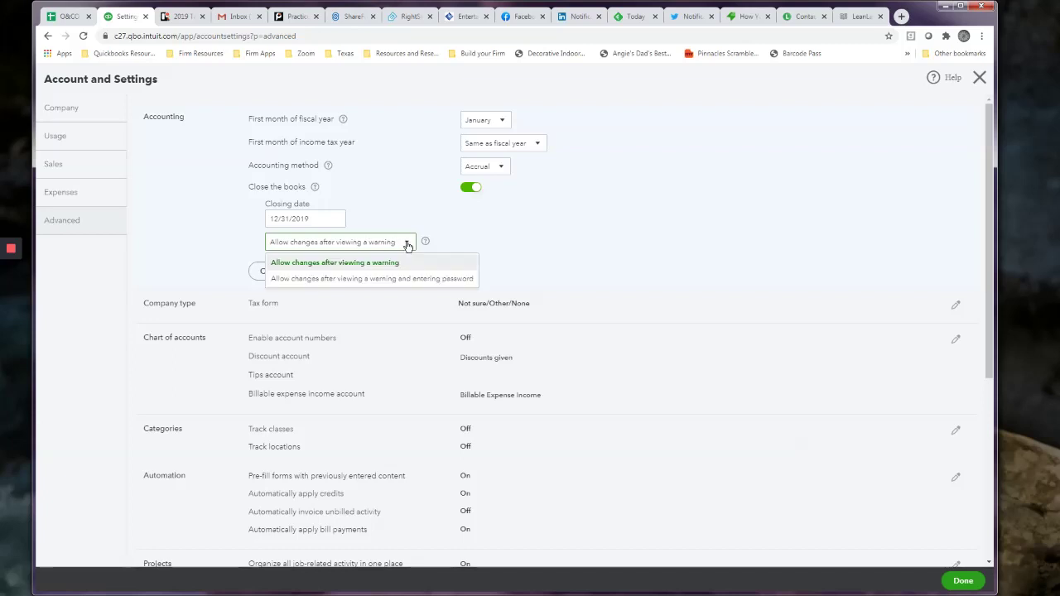
{"action": "left_click", "coordinate": [382, 280]}
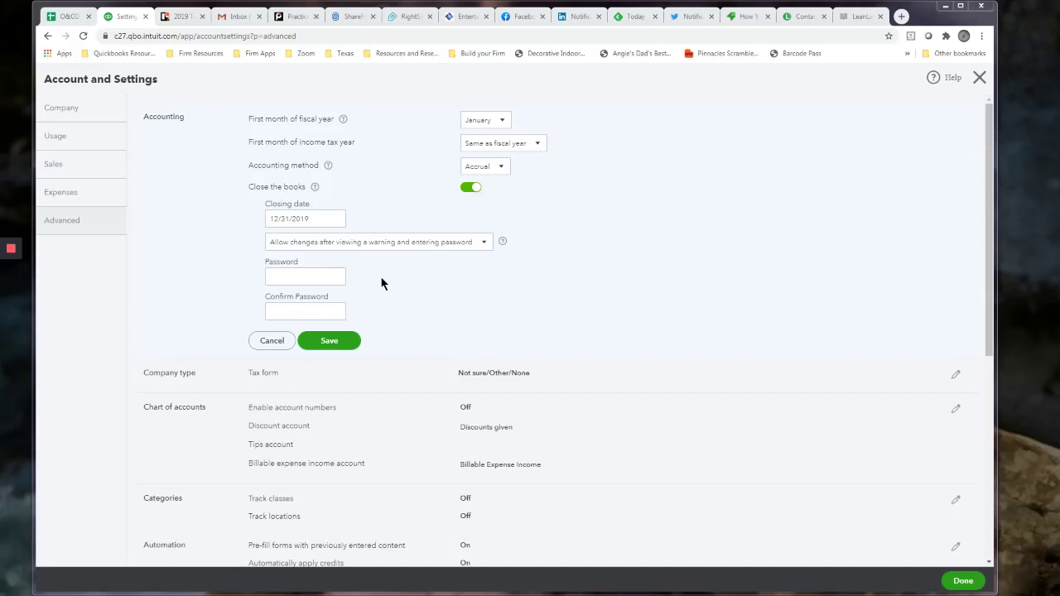
{"action": "left_click", "coordinate": [286, 276]}
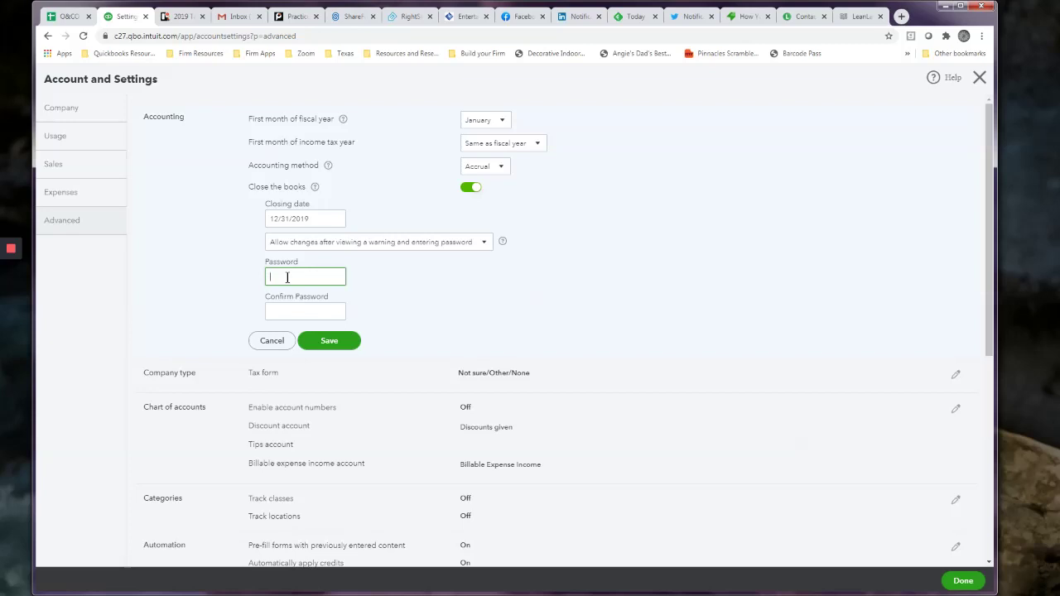
Enter and confirm the closing password, retyping after a mismatch, and save the Accounting settings.
{"action": "type", "text": "••••••••"}
{"action": "left_click", "coordinate": [296, 307]}
{"action": "type", "text": "••"}
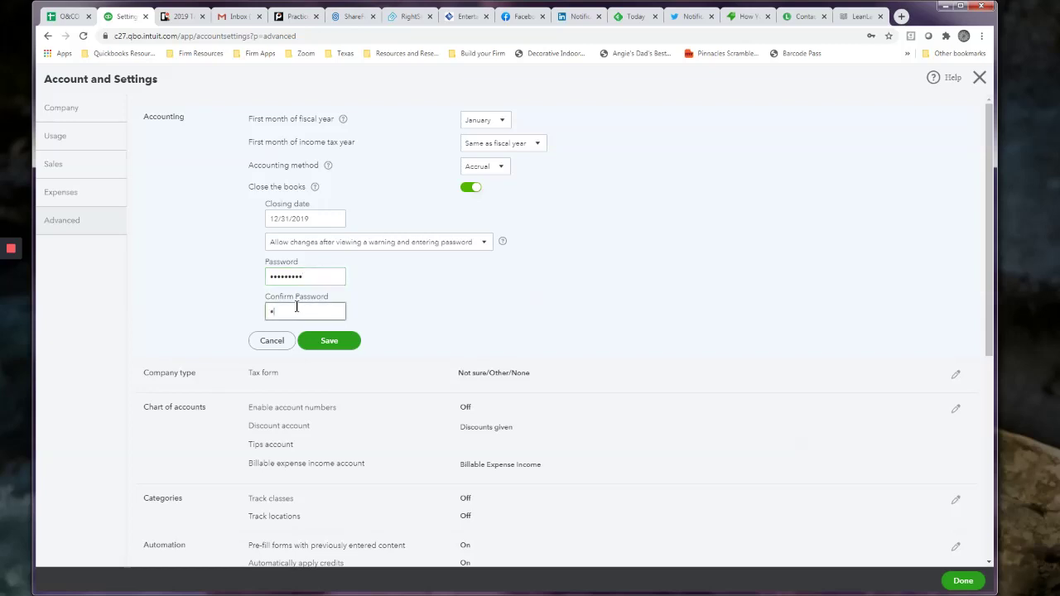
{"action": "type", "text": "•••••••••"}
{"action": "left_click_drag", "start_coordinate": [308, 277], "coordinate": [216, 283]}
{"action": "type", "text": "••••"}
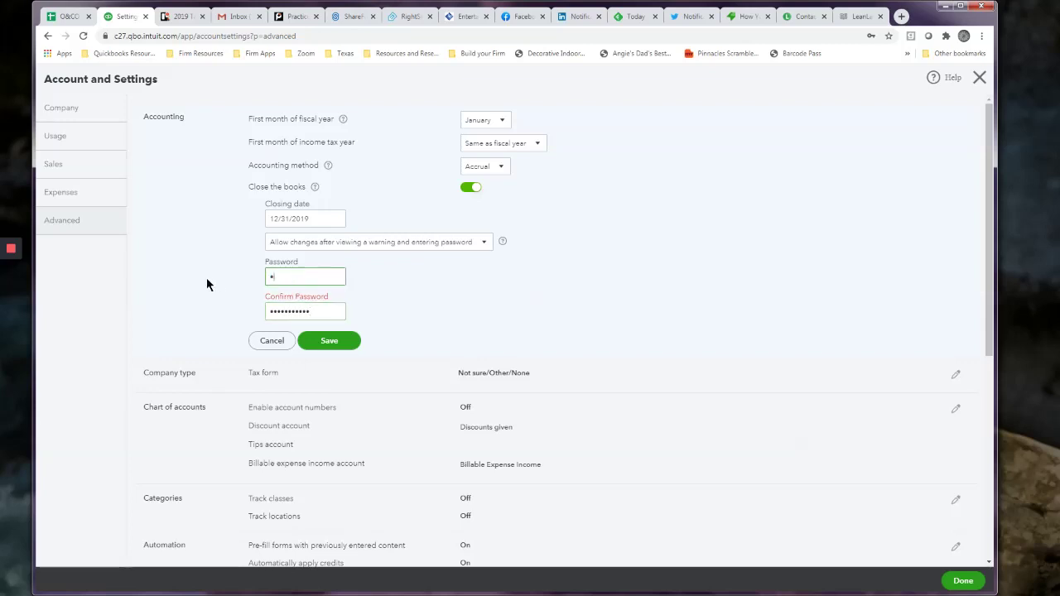
{"action": "key", "text": "BackSpace"}
{"action": "key", "text": "BackSpace"}
{"action": "key", "text": "BackSpace"}
{"action": "type", "text": "•••••••••••"}
{"action": "left_click", "coordinate": [328, 341]}
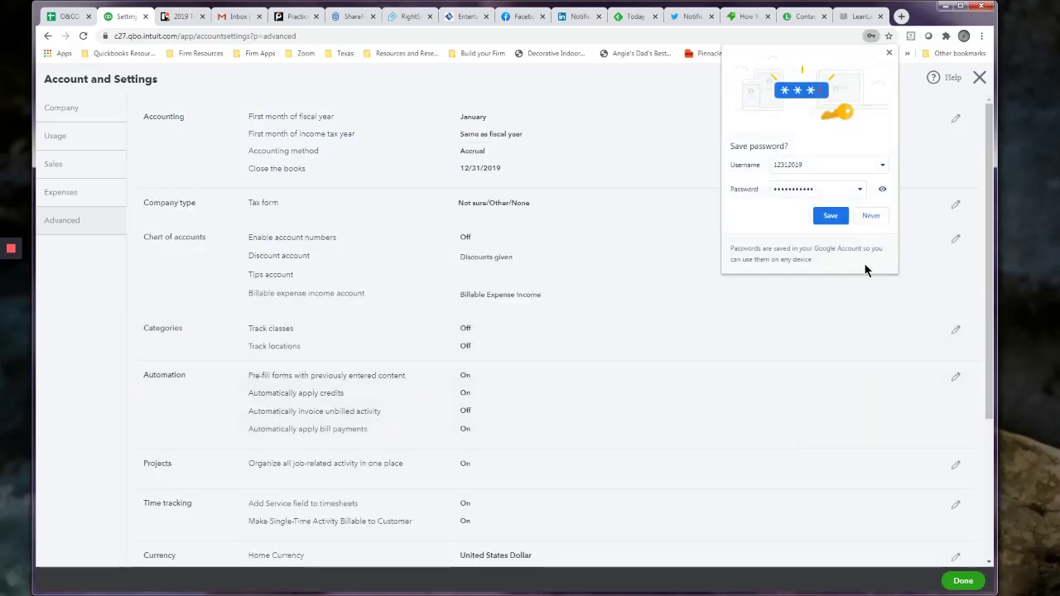
Decline the browser's password save, leave settings, and open Banking with its welcome message dismissed.
{"action": "left_click", "coordinate": [871, 215]}
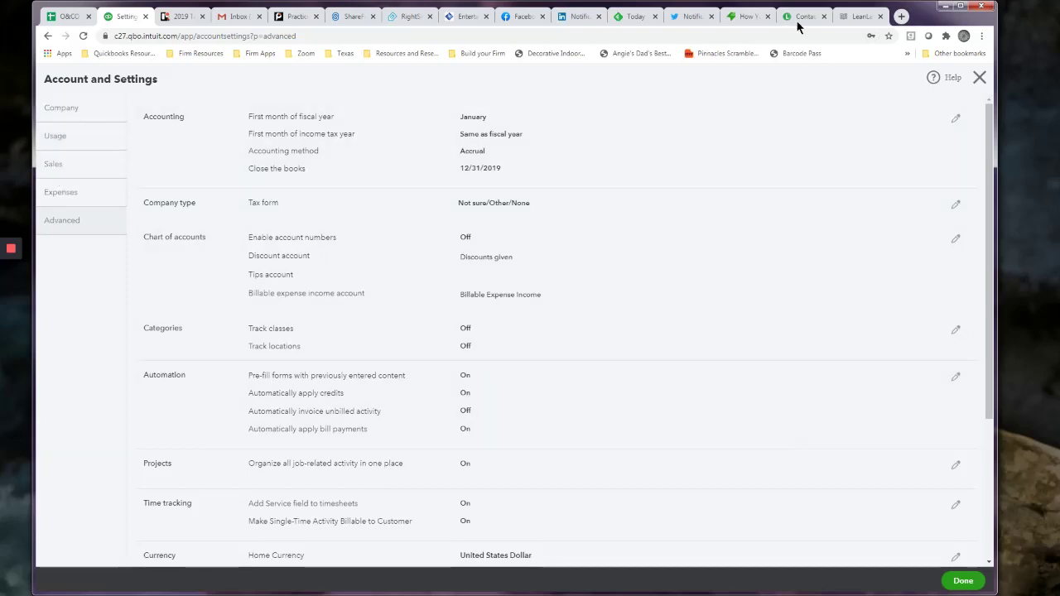
{"action": "left_click", "coordinate": [979, 76]}
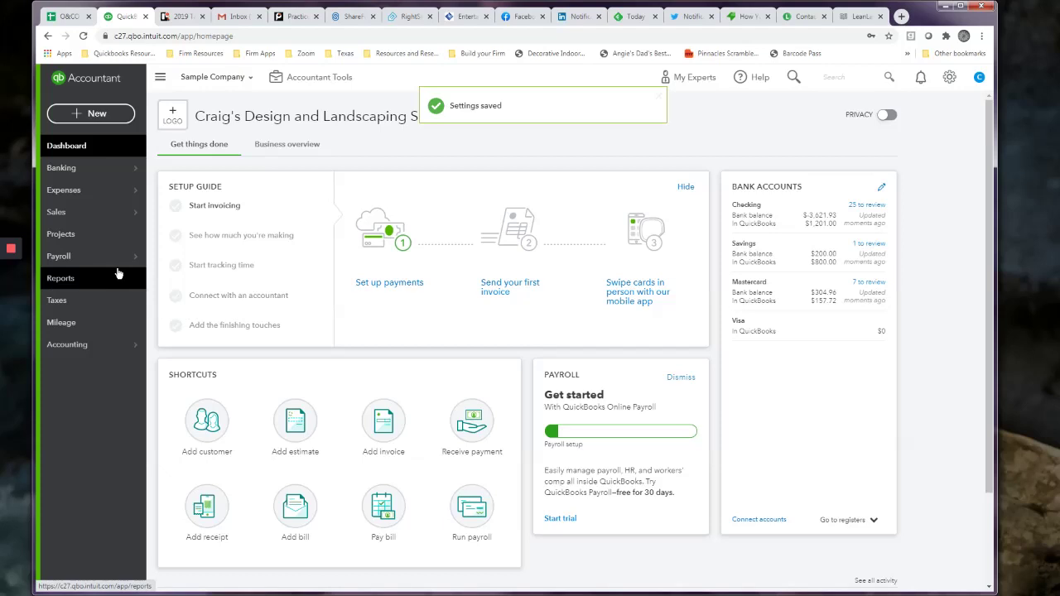
{"action": "mouse_move", "coordinate": [83, 197]}
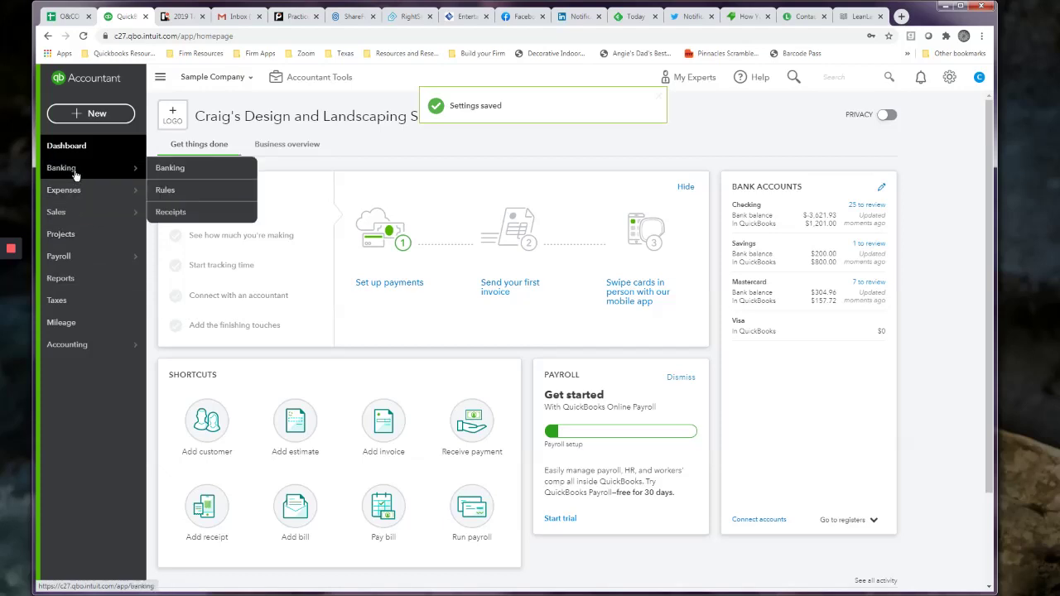
{"action": "left_click", "coordinate": [75, 175]}
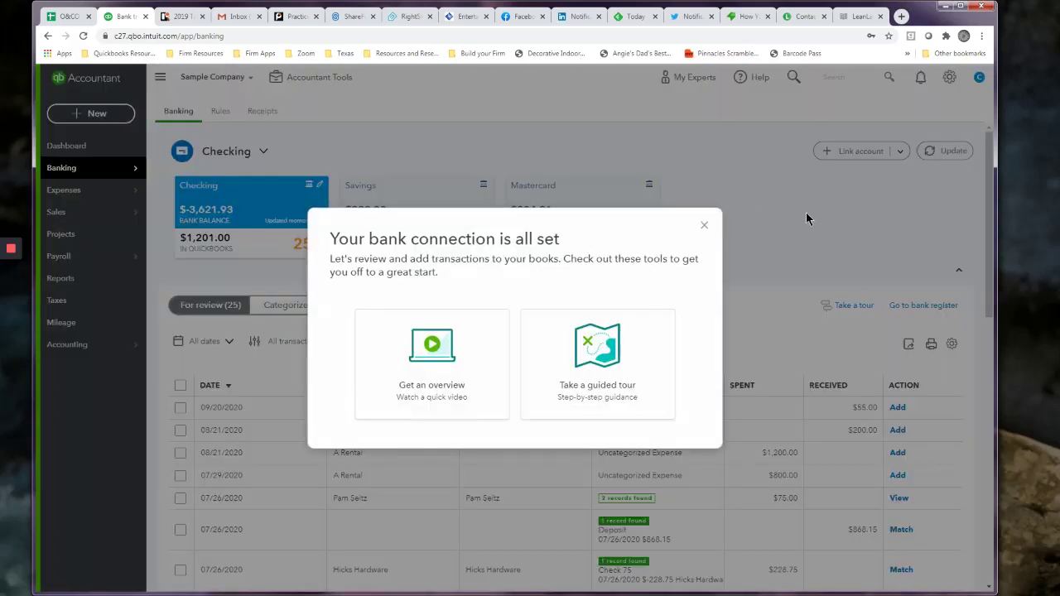
{"action": "left_click", "coordinate": [704, 228]}
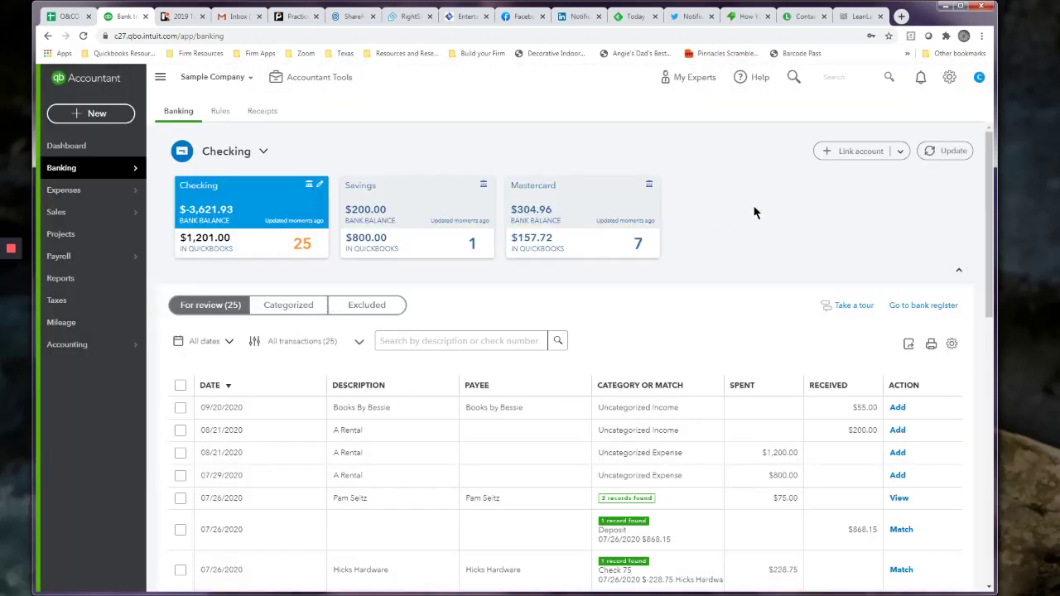
{"action": "left_click", "coordinate": [73, 115]}
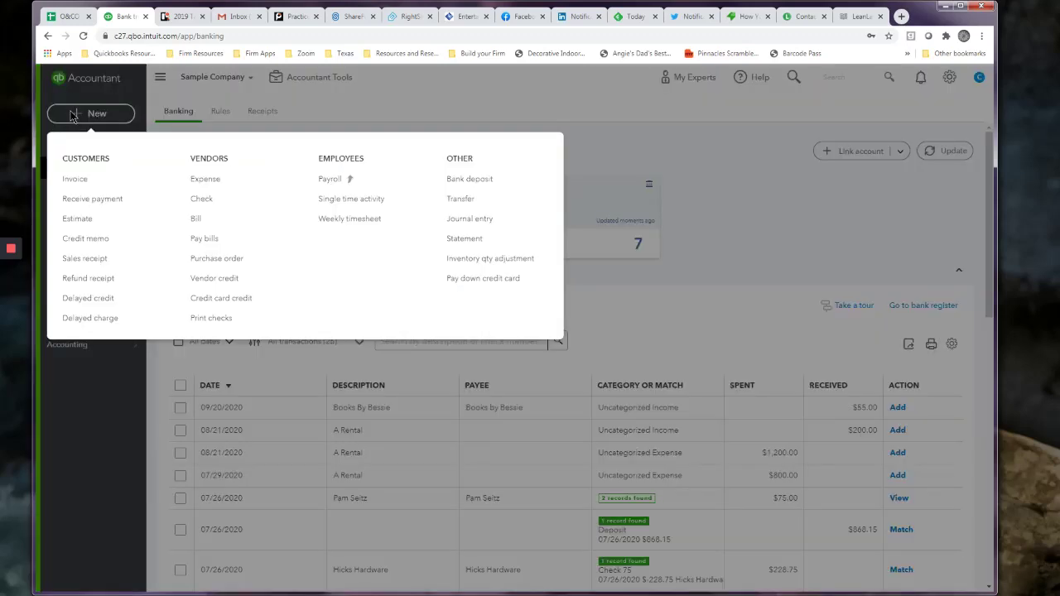
Start a new invoice for the bird sanctuary customer dated 10/15/2019.
{"action": "left_click", "coordinate": [82, 178]}
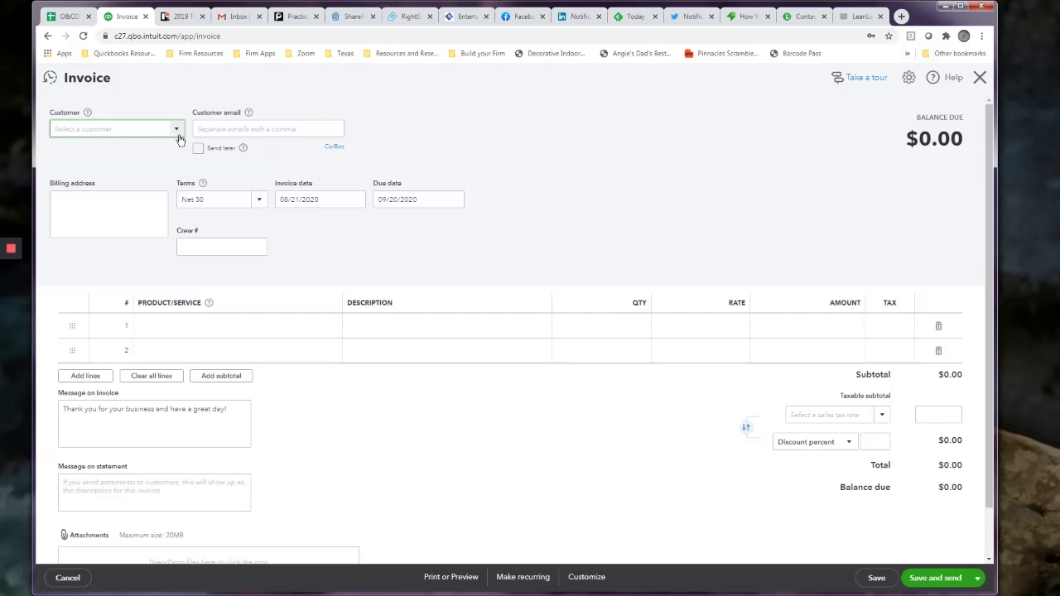
{"action": "left_click", "coordinate": [176, 130]}
{"action": "left_click", "coordinate": [116, 169]}
{"action": "left_click", "coordinate": [320, 203]}
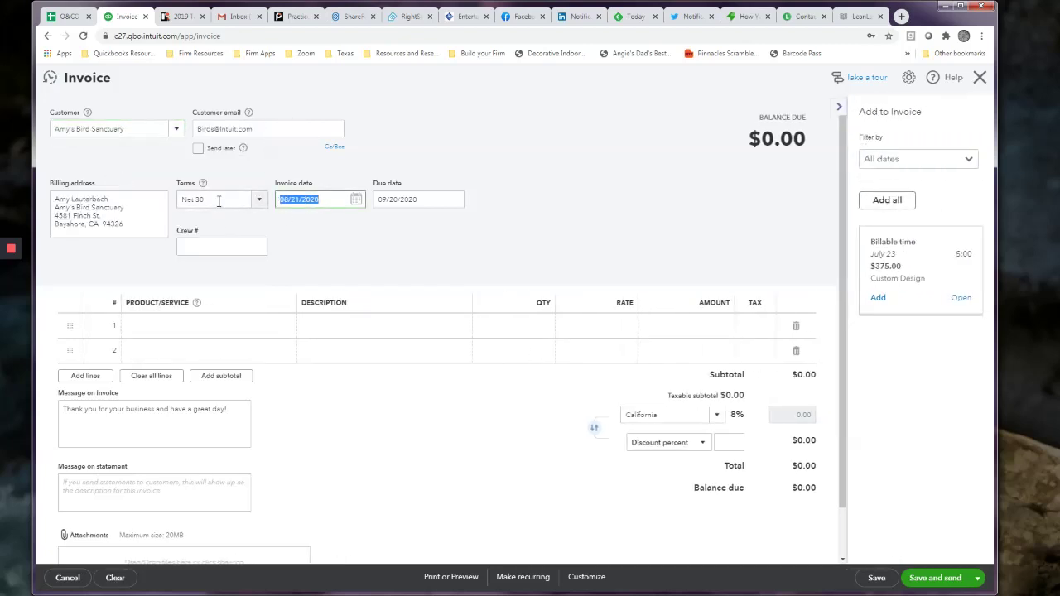
{"action": "type", "text": "1015"}
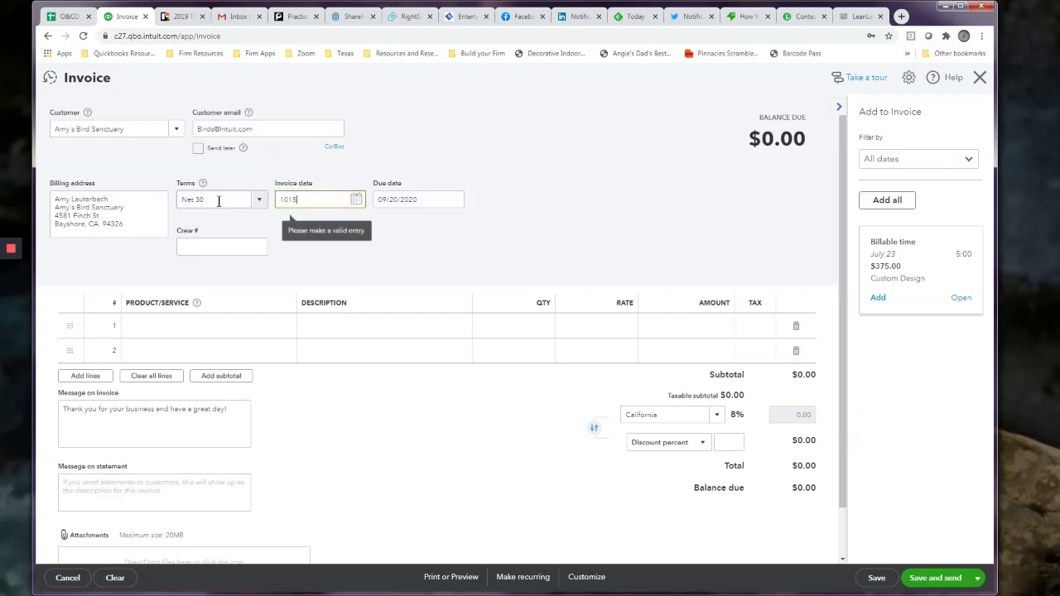
{"action": "type", "text": "2019"}
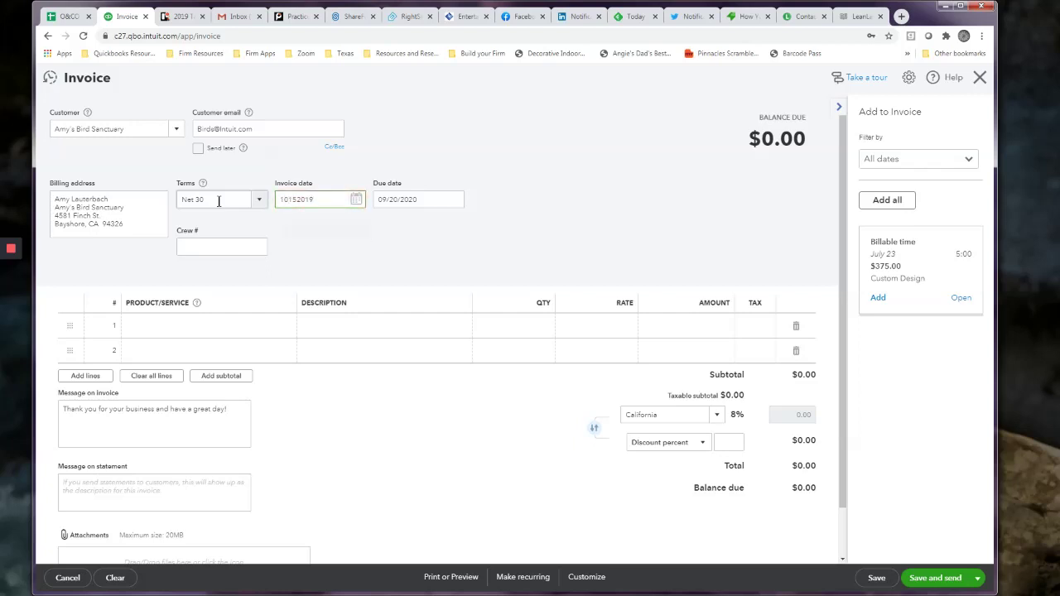
{"action": "key", "text": "Tab"}
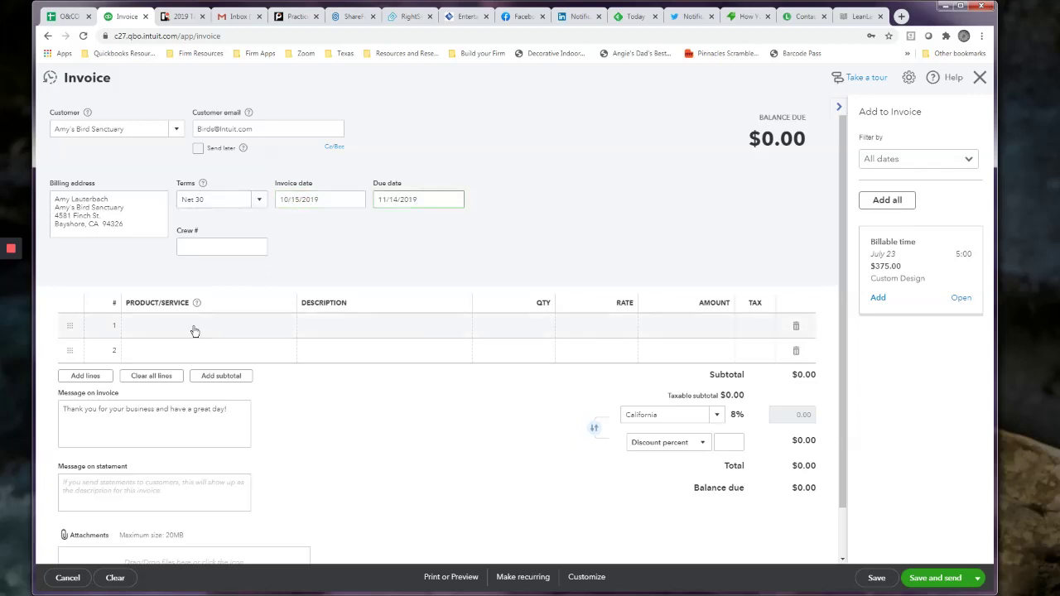
Add a Concrete line at rate 1,500 and choose Save and close.
{"action": "left_click", "coordinate": [207, 330]}
{"action": "left_click", "coordinate": [286, 328]}
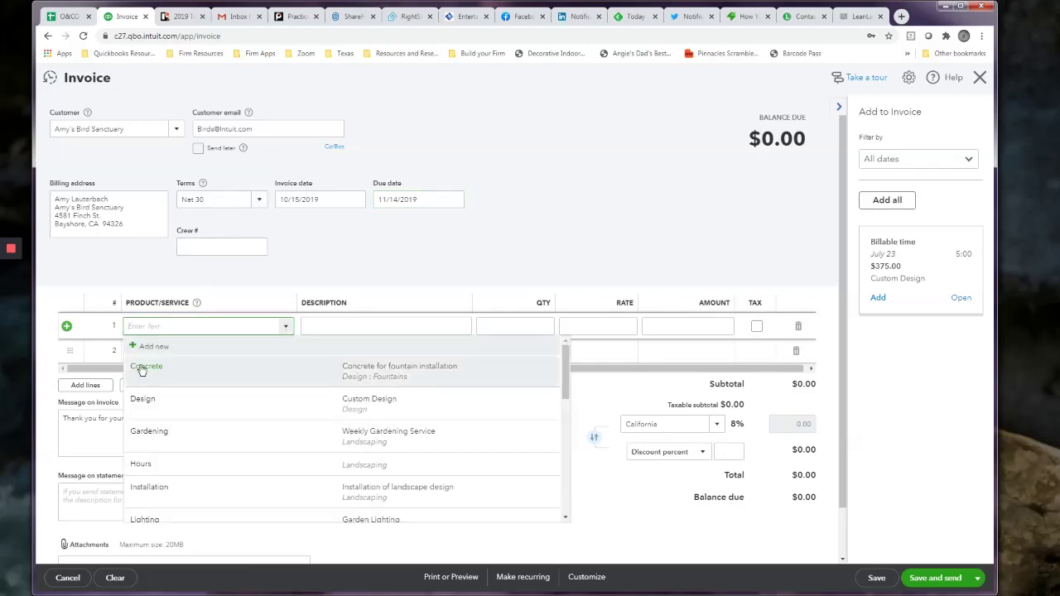
{"action": "left_click", "coordinate": [142, 367]}
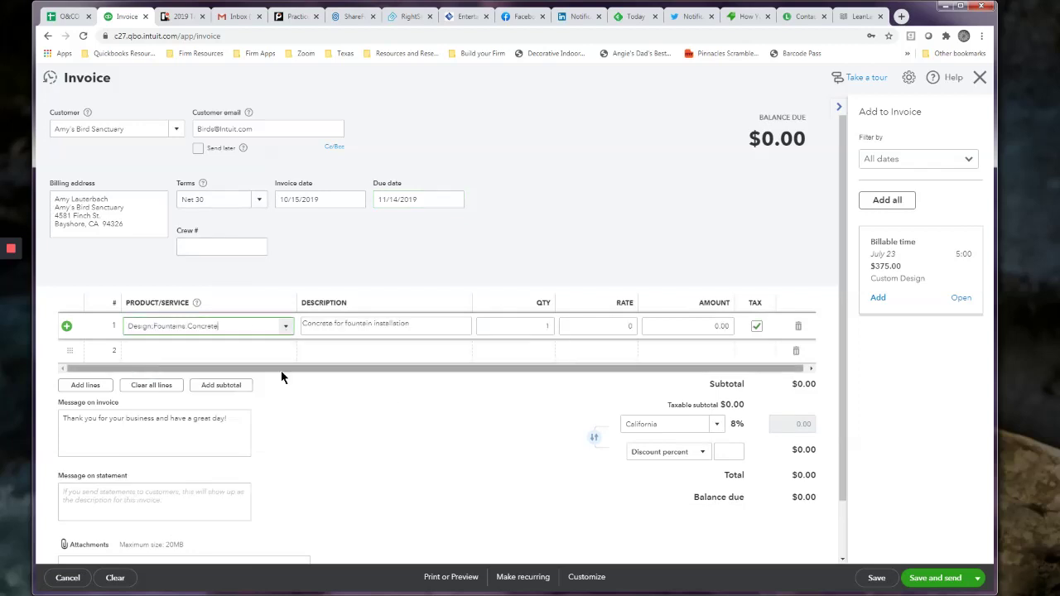
{"action": "left_click", "coordinate": [588, 326]}
{"action": "type", "text": "1500"}
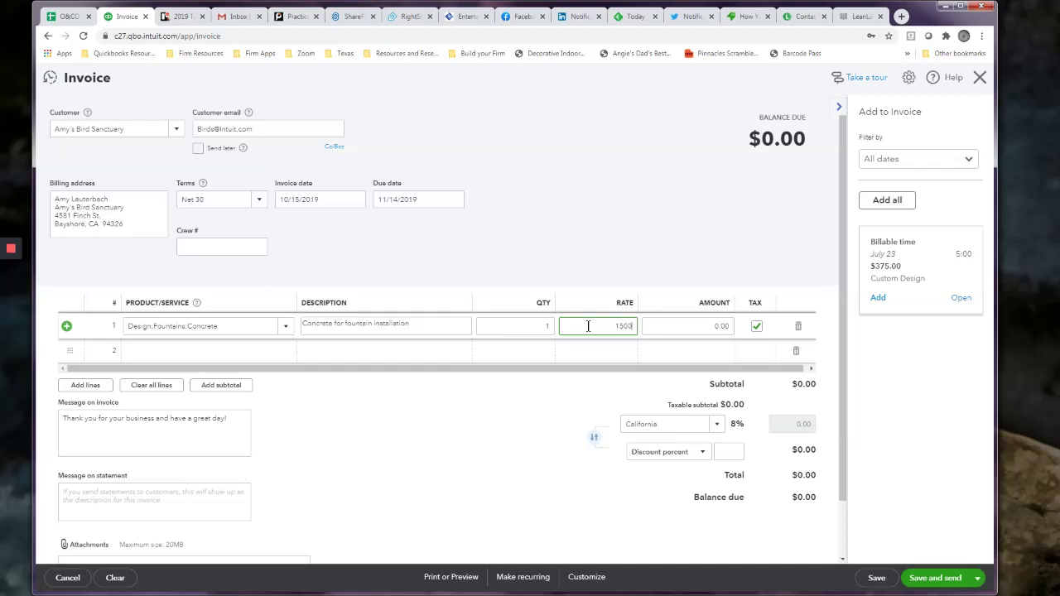
{"action": "key", "text": "Tab"}
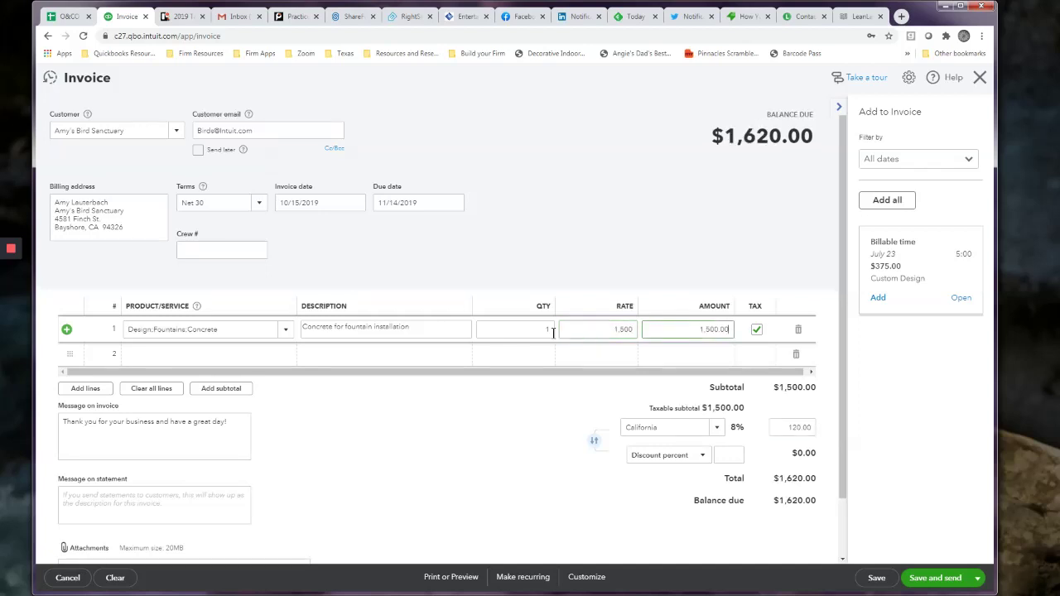
{"action": "left_click", "coordinate": [975, 582]}
{"action": "left_click", "coordinate": [930, 542]}
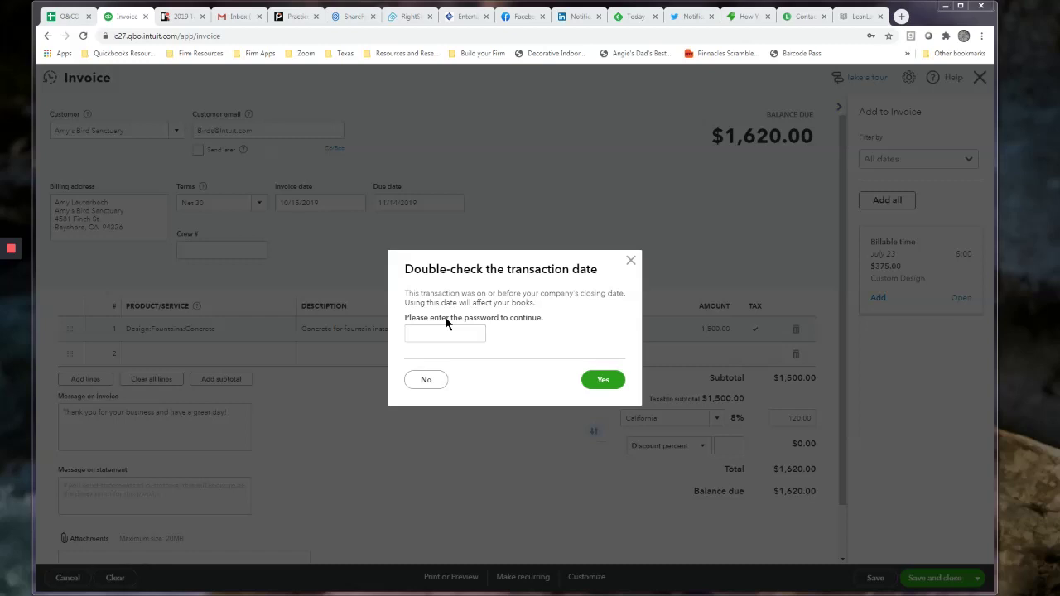
Answer No to the closing-date password check, leaving the backdated invoice unsaved.
{"action": "left_click", "coordinate": [427, 381]}
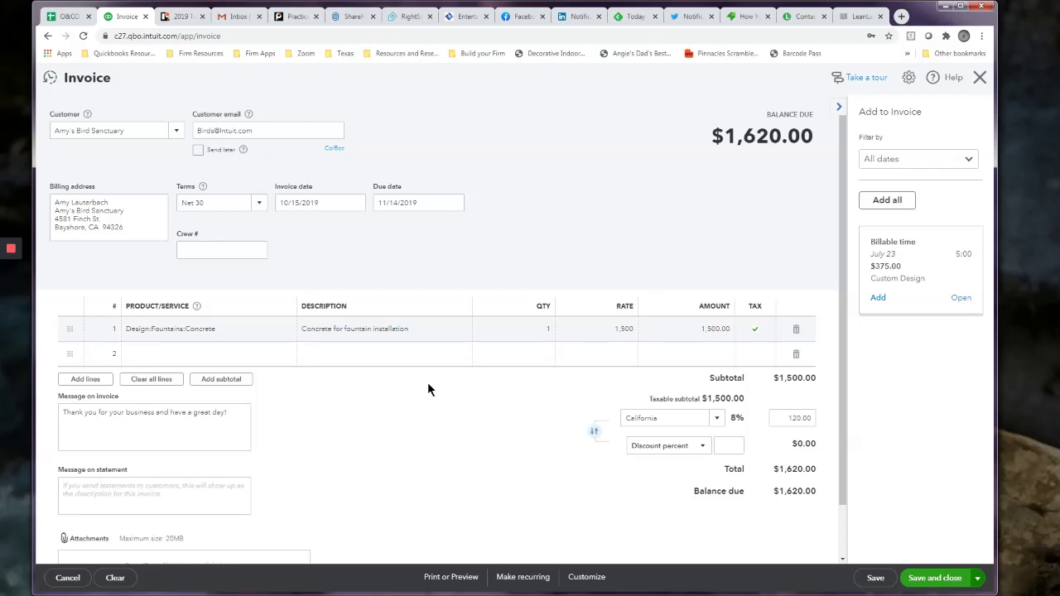